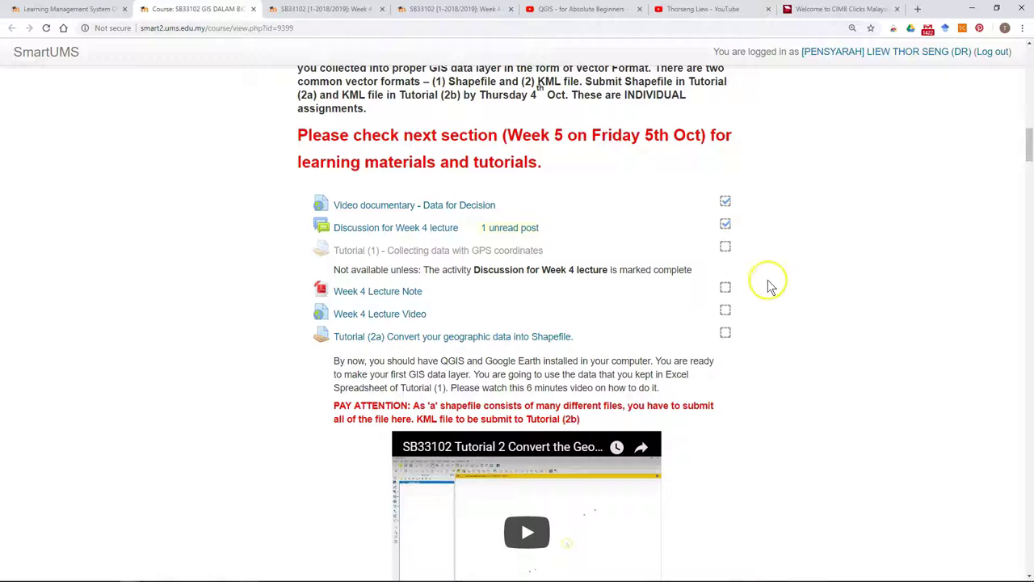
Step: Copy the Tutorial (2a) title and its instructions from the course page into the Word document
{"action": "scroll", "coordinate": [788, 292], "scroll_direction": "up", "scroll_amount": 1}
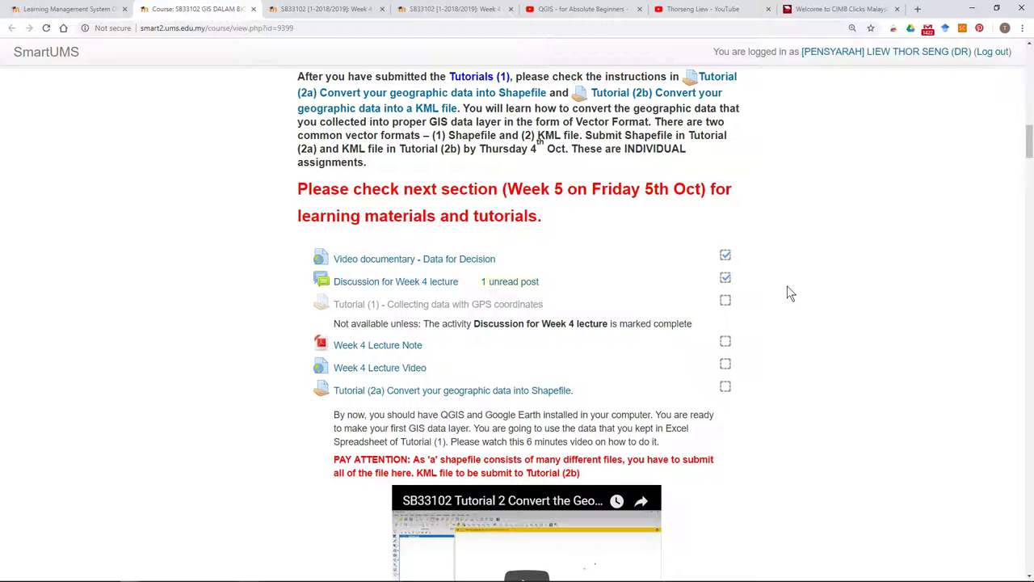
{"action": "scroll", "coordinate": [790, 292], "scroll_direction": "down", "scroll_amount": 2}
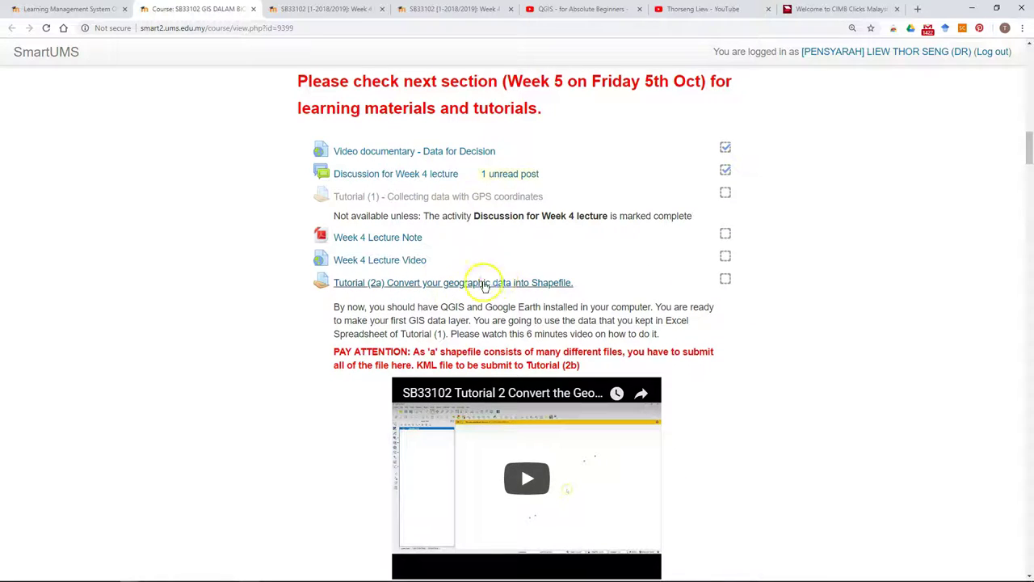
{"action": "scroll", "coordinate": [453, 287], "scroll_direction": "down", "scroll_amount": 2}
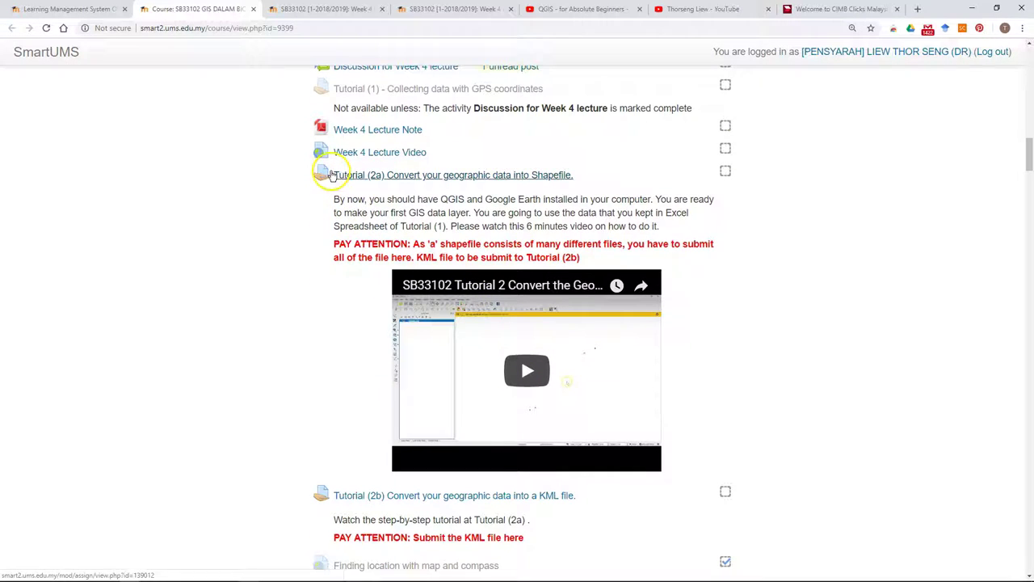
{"action": "left_click_drag", "start_coordinate": [333, 176], "coordinate": [551, 327]}
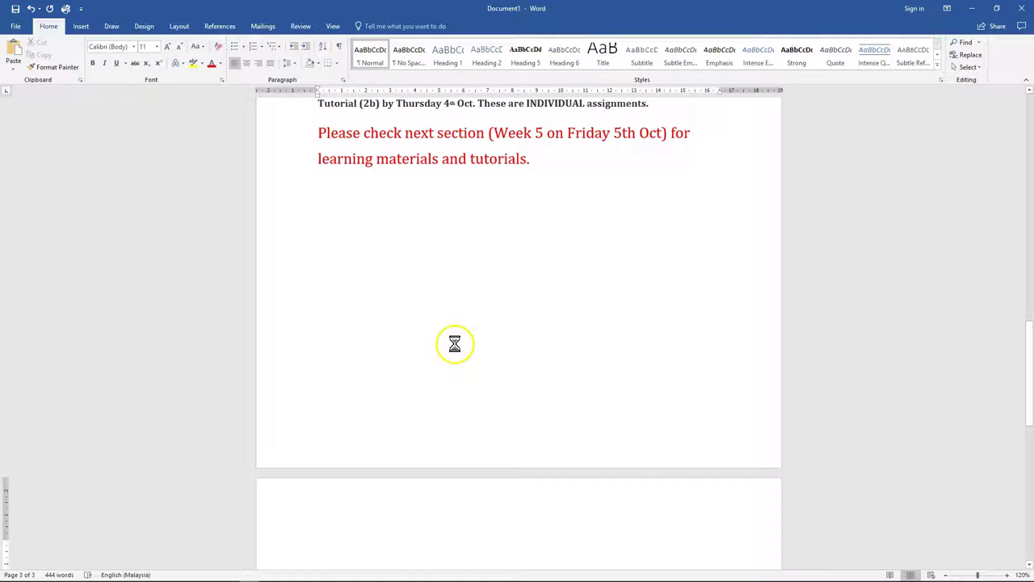
{"action": "type", "text": "Tutorial (2a) Convert your geographic data into Shapefile Assignment By now, you should have QGIS and Google Earth installed in your computer. You are ready to make your first GIS data layer. You are going to use the data that you kept in Excel Spreadsheet of Tutorial (1). Please watch this 6 minutes video on how to do it. PAY ATTENTION: As 'a' shapefile consists of many different files, you have to submit all of the file here. KML file to be submit to Tutorial (2b)"}
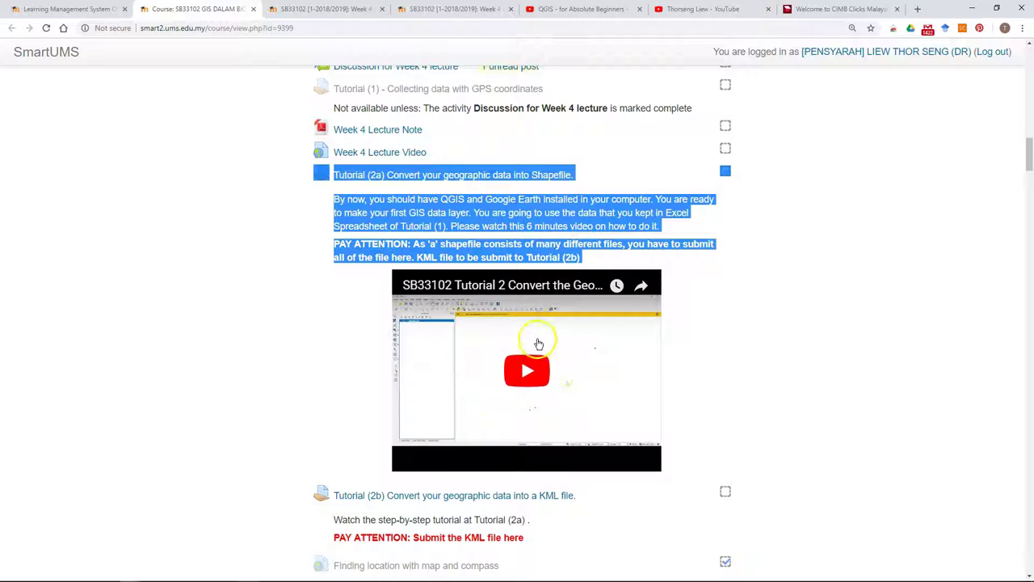
Step: Return to the course page in Chrome and open the Week 4 section's "Discussion for Week 4 lecture" forum
{"action": "scroll", "coordinate": [801, 344], "scroll_direction": "down", "scroll_amount": 3}
{"action": "scroll", "coordinate": [803, 347], "scroll_direction": "up", "scroll_amount": 1}
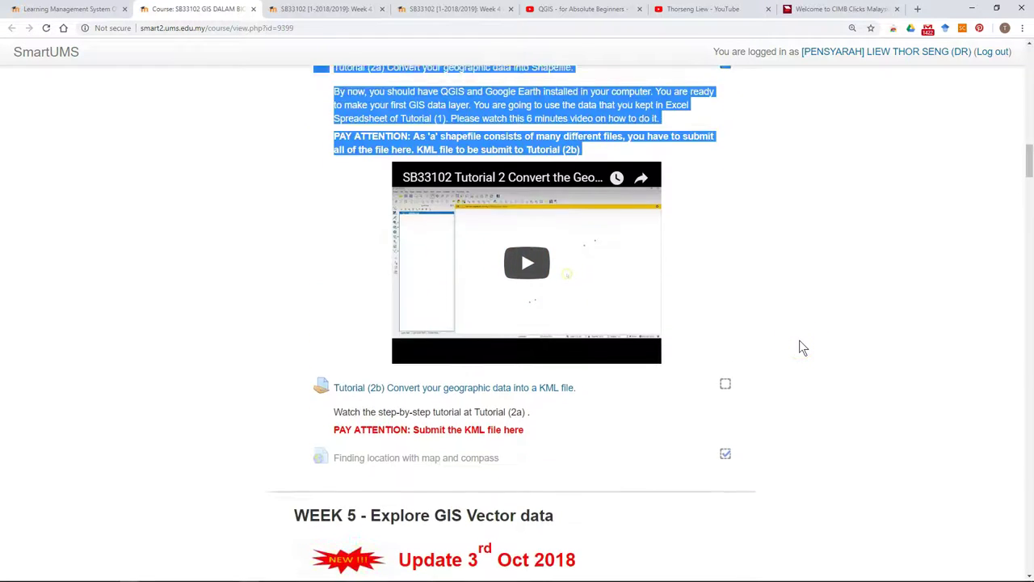
{"action": "scroll", "coordinate": [803, 348], "scroll_direction": "up", "scroll_amount": 6}
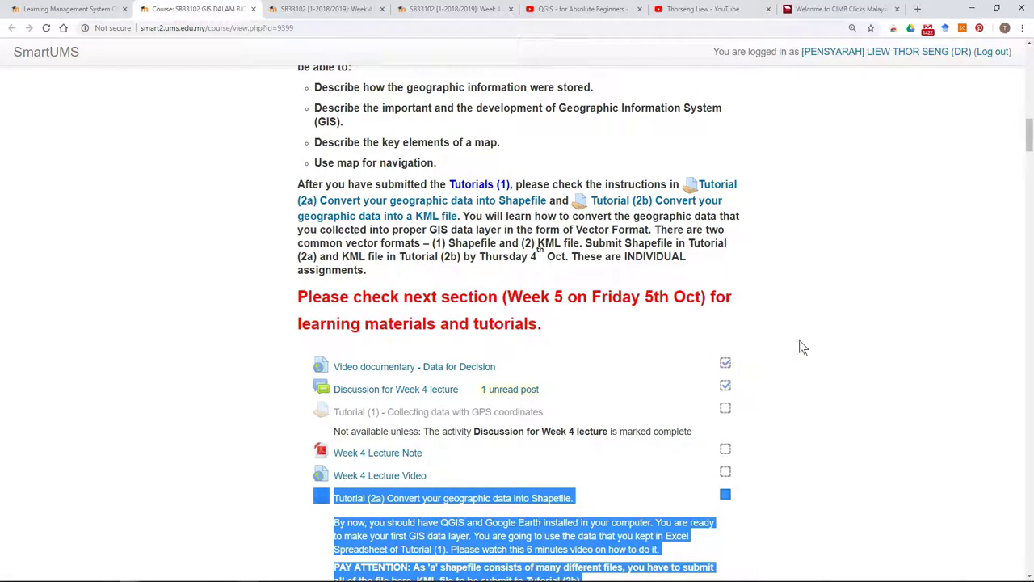
{"action": "scroll", "coordinate": [803, 347], "scroll_direction": "up", "scroll_amount": 5}
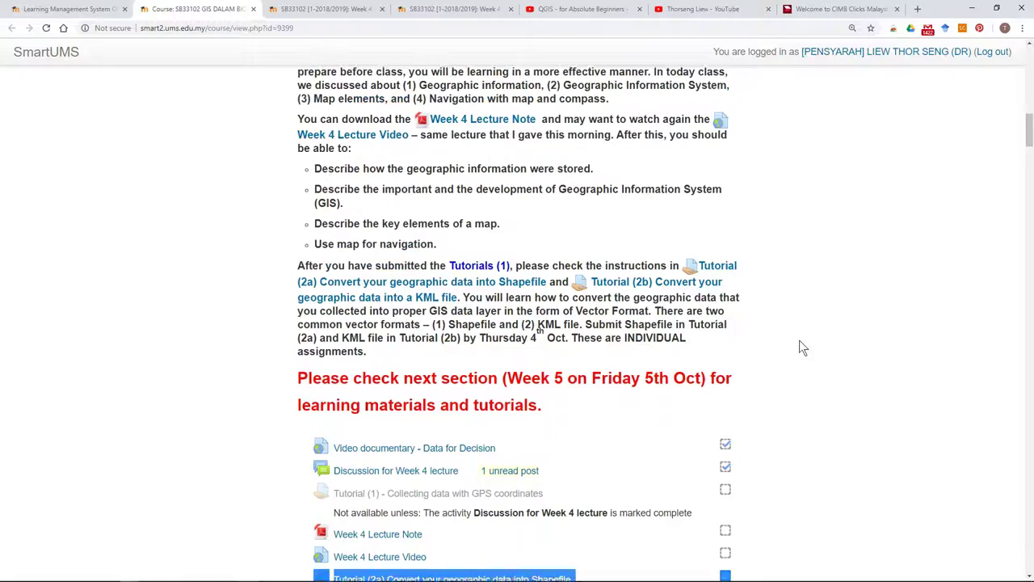
{"action": "scroll", "coordinate": [802, 348], "scroll_direction": "up", "scroll_amount": 4}
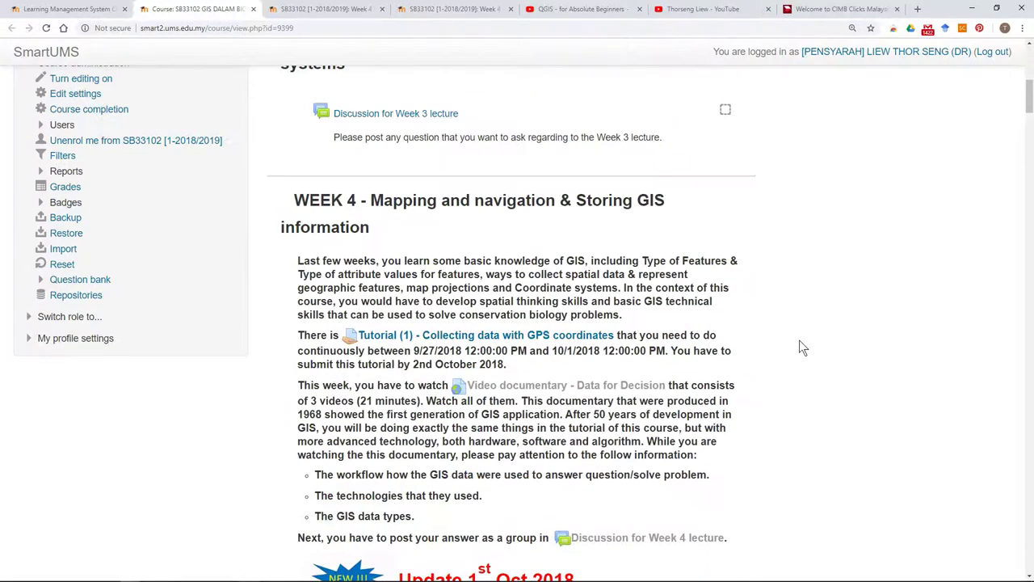
{"action": "scroll", "coordinate": [802, 347], "scroll_direction": "down", "scroll_amount": 13}
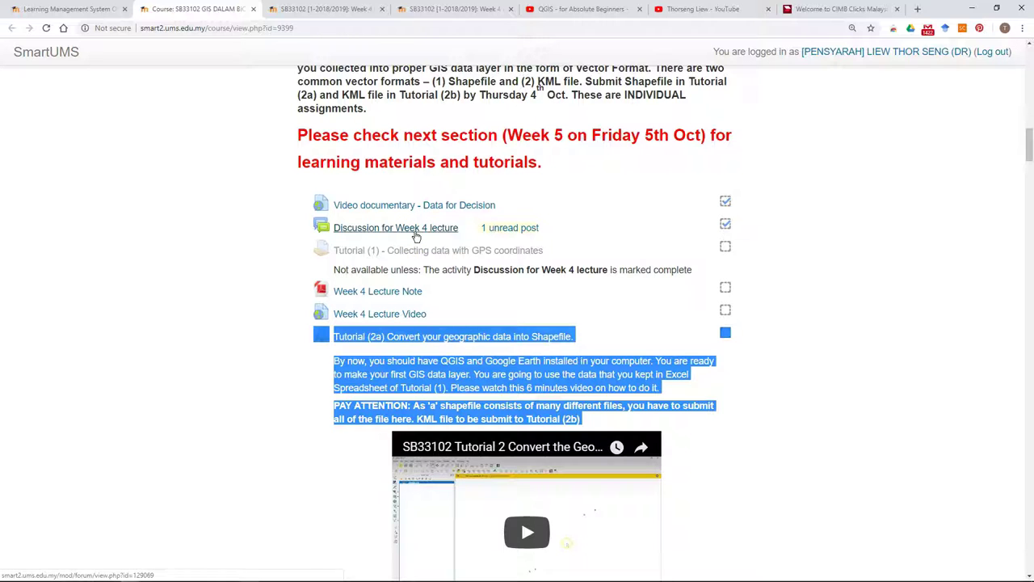
{"action": "left_click", "coordinate": [416, 231]}
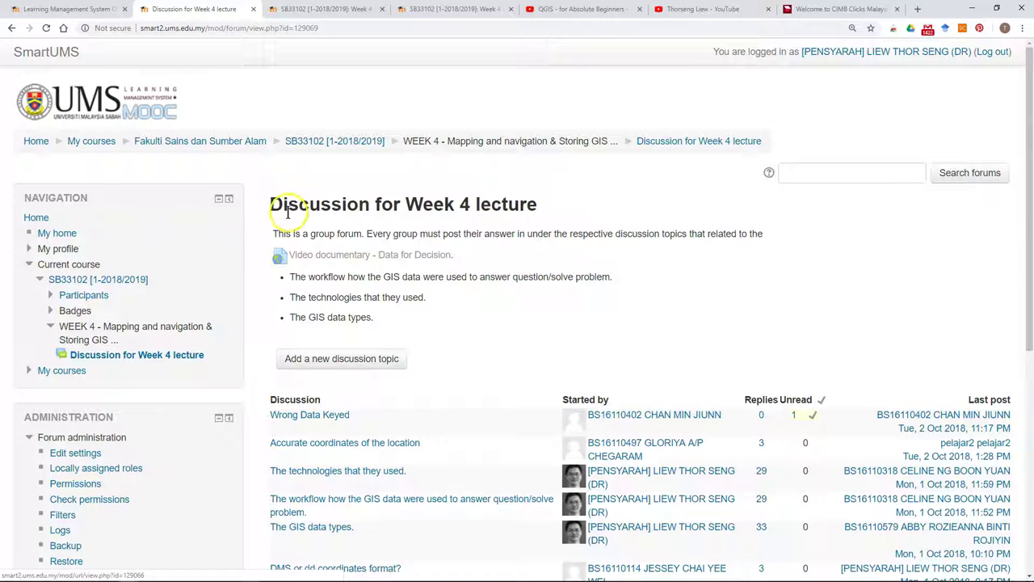
Step: Copy the forum's heading, description and three bullet points into the Word document below the Tutorial (2a) text
{"action": "left_click_drag", "start_coordinate": [269, 204], "coordinate": [394, 325]}
{"action": "right_click", "coordinate": [349, 318]}
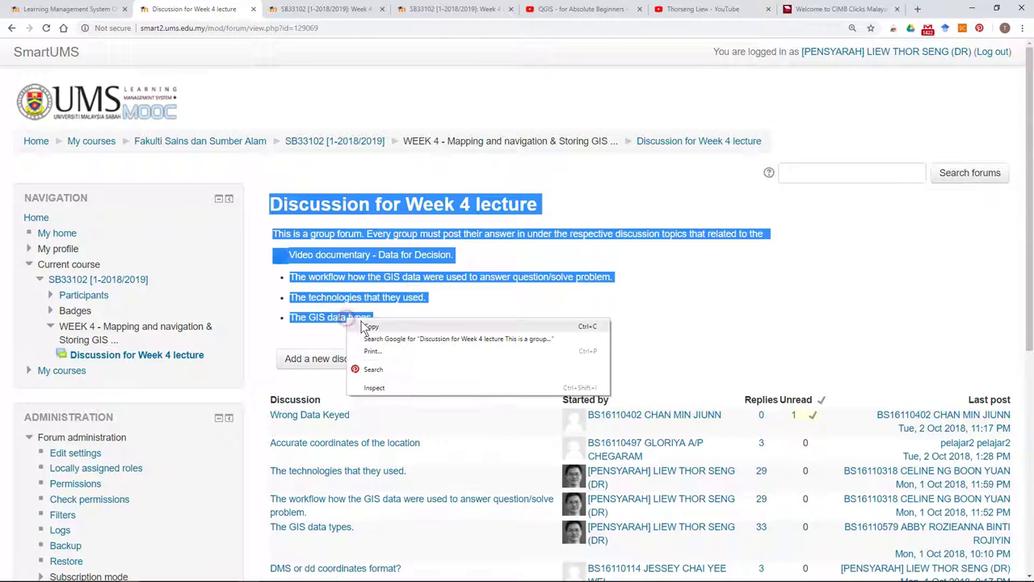
{"action": "left_click", "coordinate": [363, 327]}
{"action": "left_click", "coordinate": [251, 575]}
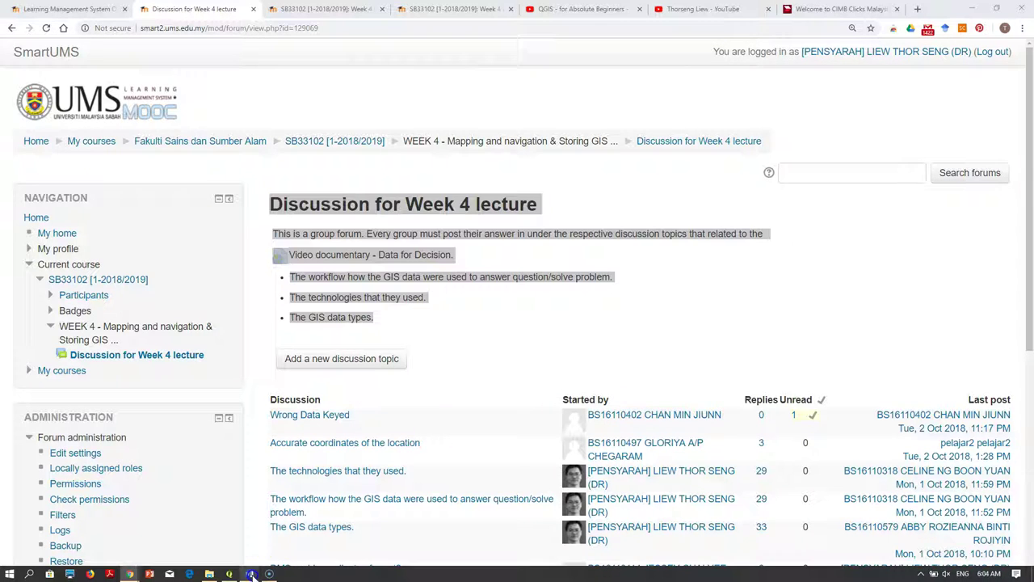
{"action": "scroll", "coordinate": [477, 445], "scroll_direction": "down", "scroll_amount": 4}
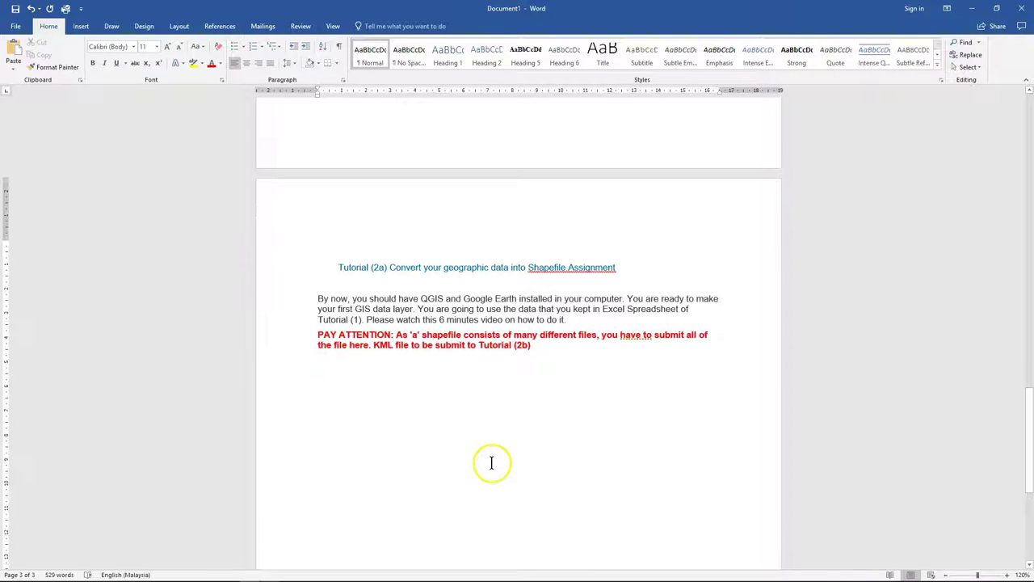
{"action": "key", "text": "ctrl+v"}
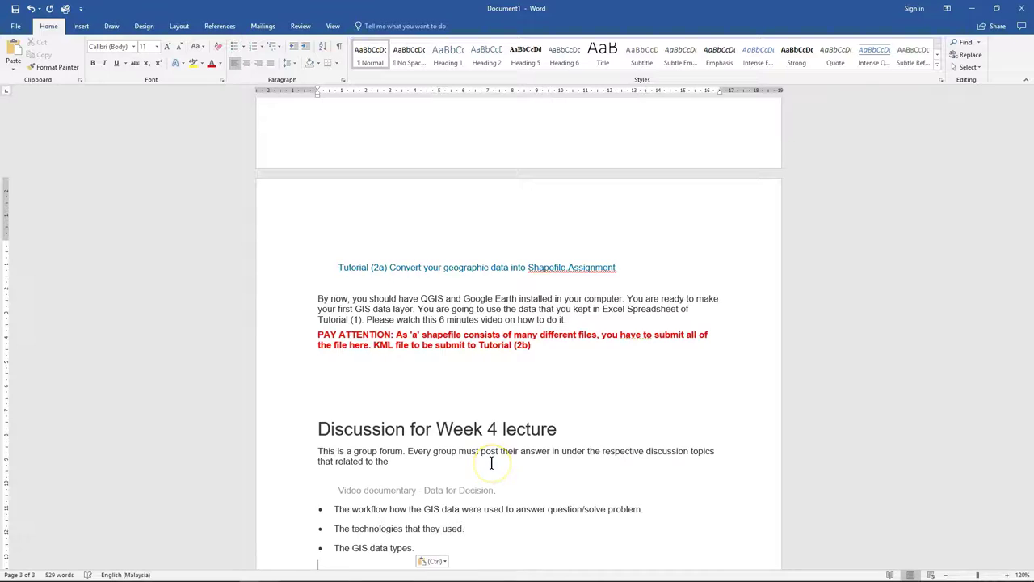
{"action": "scroll", "coordinate": [491, 463], "scroll_direction": "down", "scroll_amount": 3}
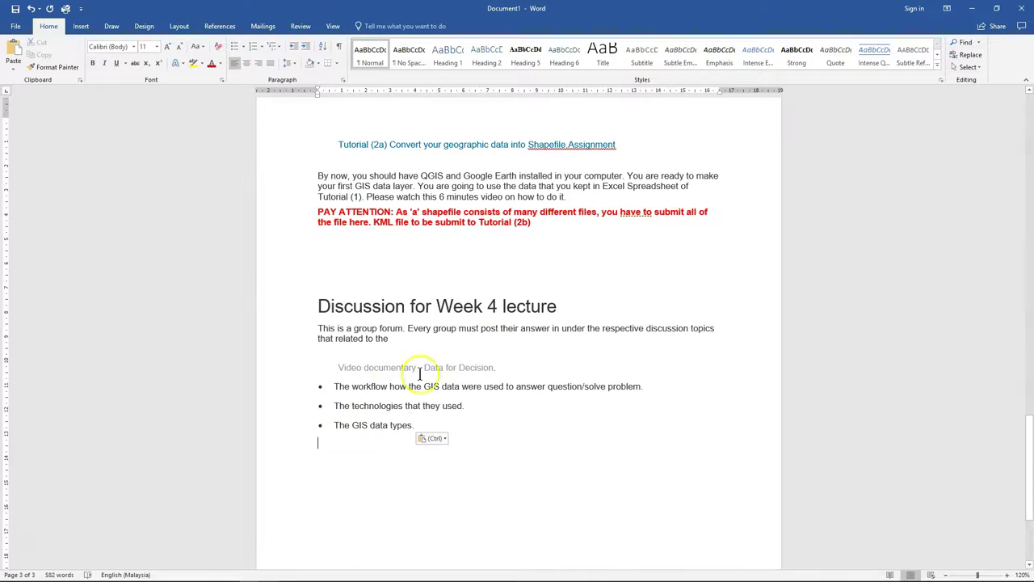
Step: Switch back to the Chrome window showing the Week 4 lecture discussion forum
{"action": "mouse_move", "coordinate": [224, 570]}
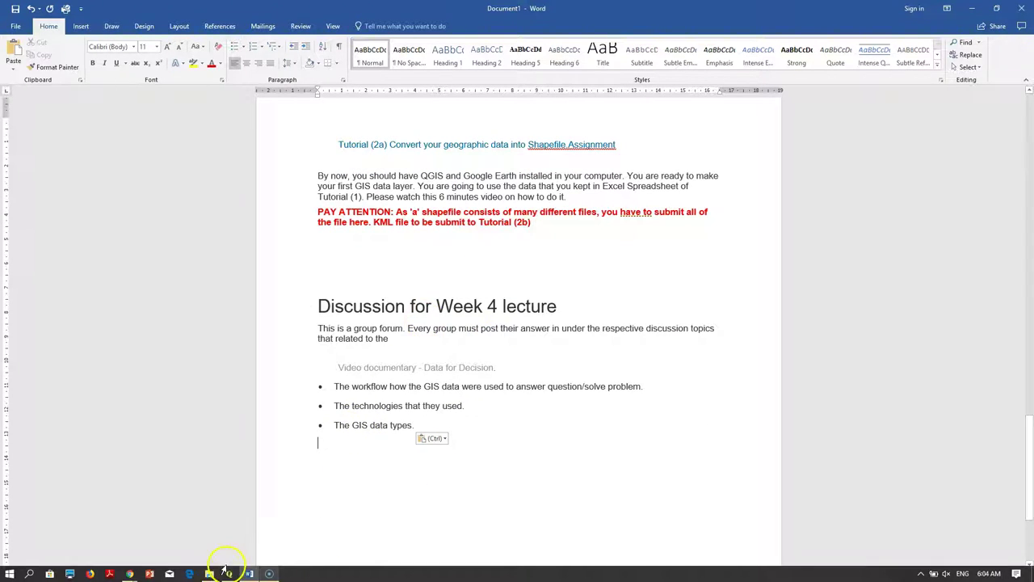
{"action": "left_click", "coordinate": [129, 574]}
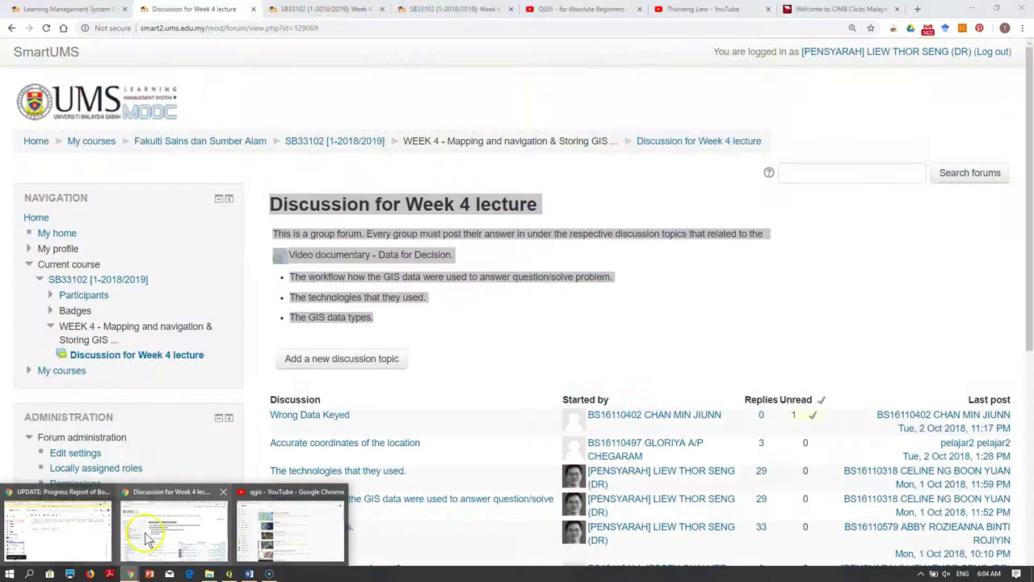
{"action": "left_click", "coordinate": [173, 530]}
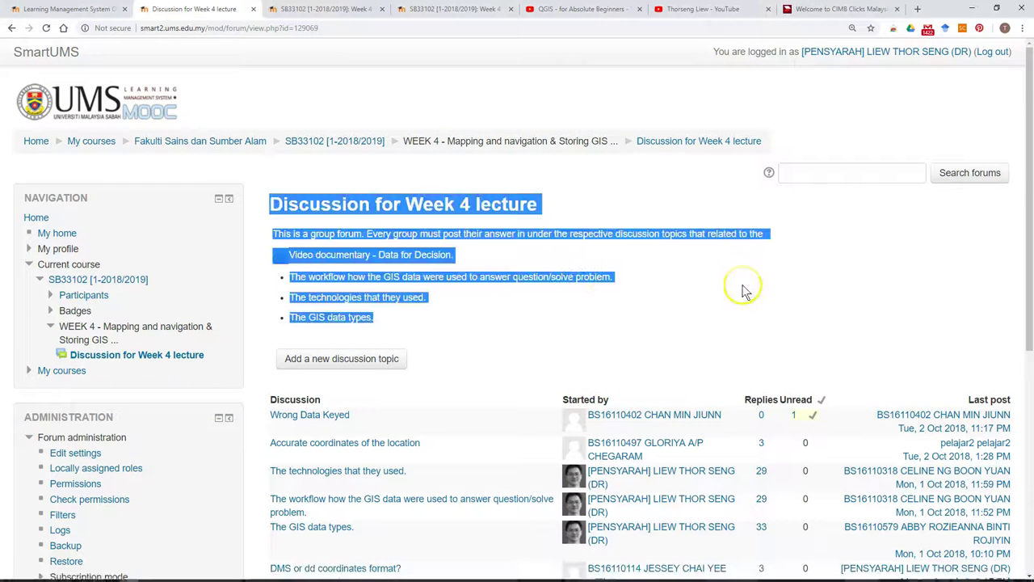
{"action": "left_click", "coordinate": [969, 10]}
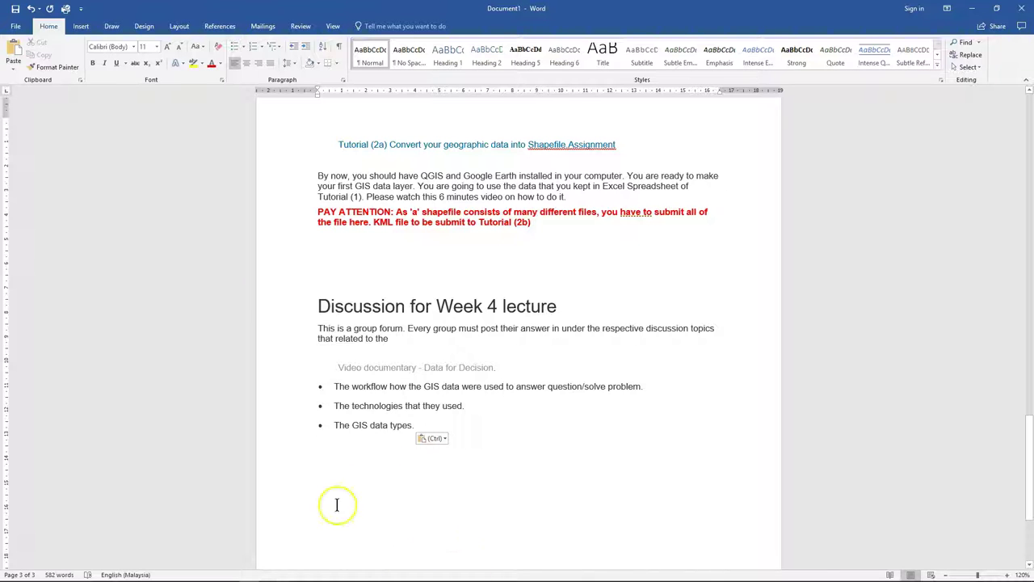
{"action": "left_click", "coordinate": [972, 8]}
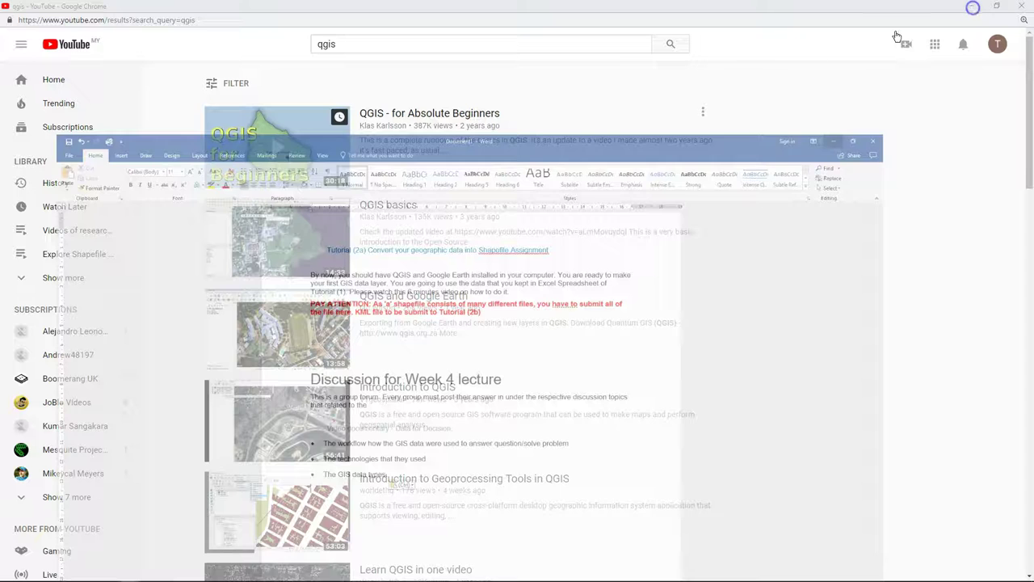
{"action": "mouse_move", "coordinate": [202, 575]}
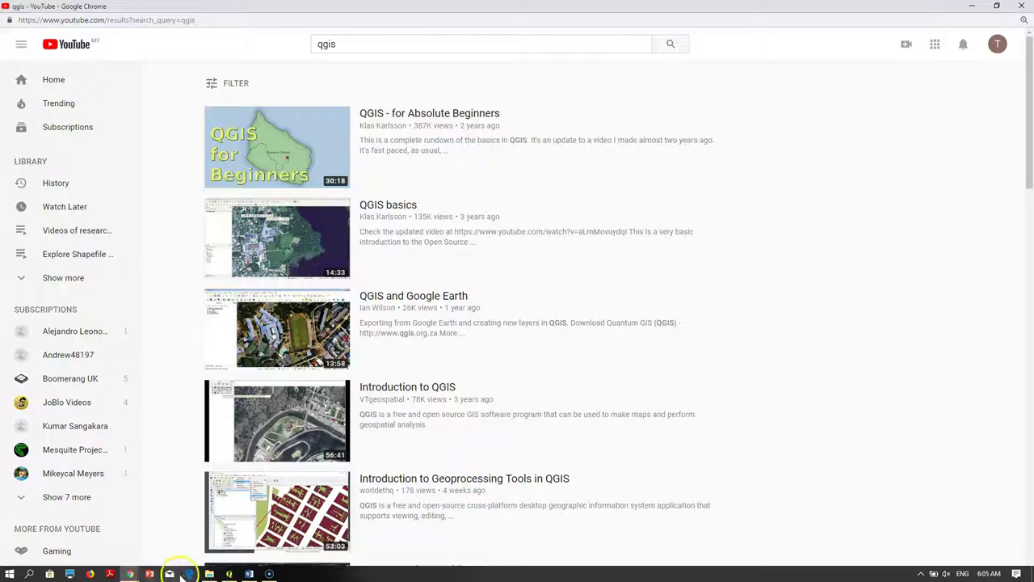
{"action": "left_click", "coordinate": [130, 574]}
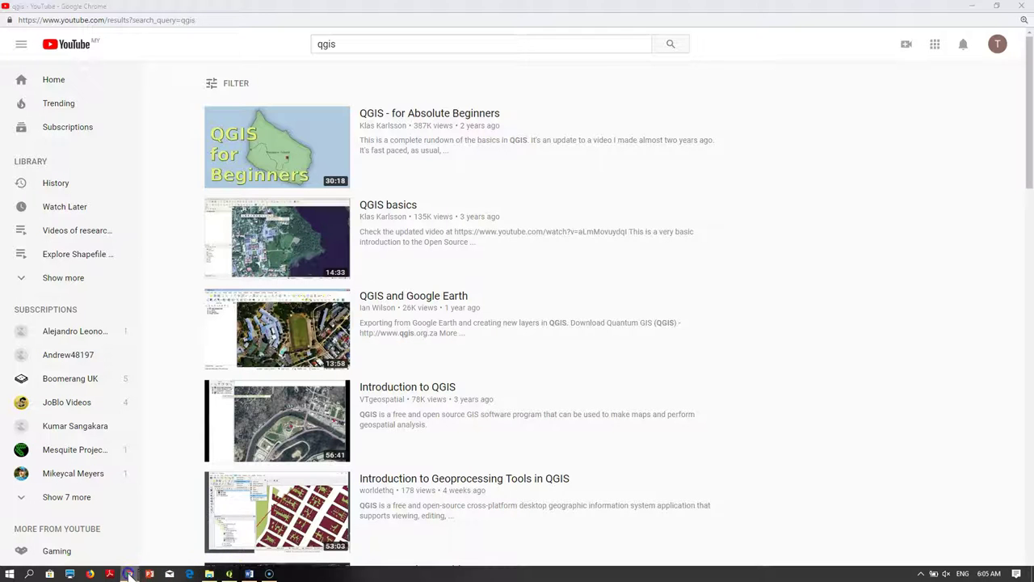
{"action": "left_click", "coordinate": [145, 547]}
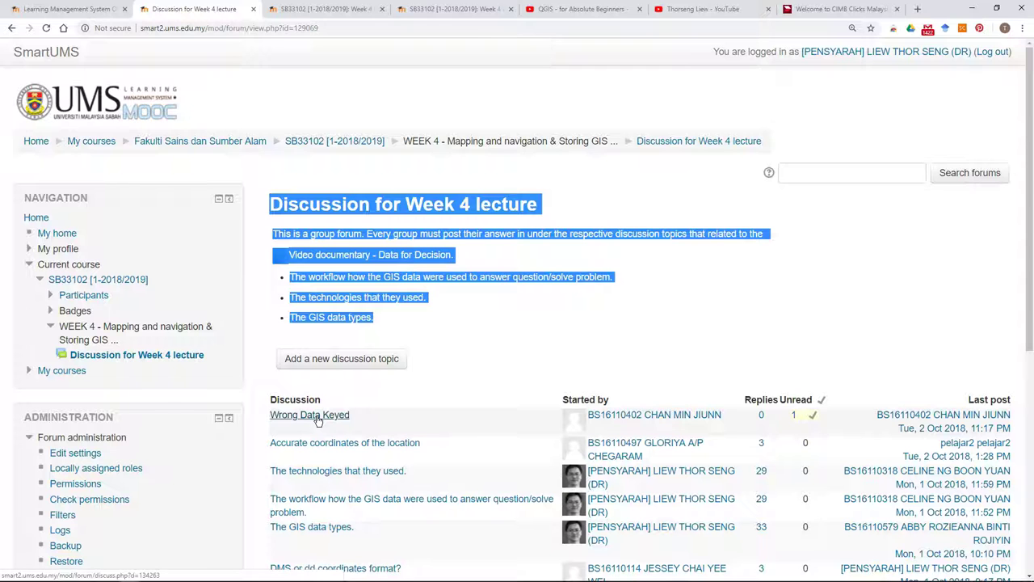
{"action": "scroll", "coordinate": [317, 421], "scroll_direction": "down", "scroll_amount": 1}
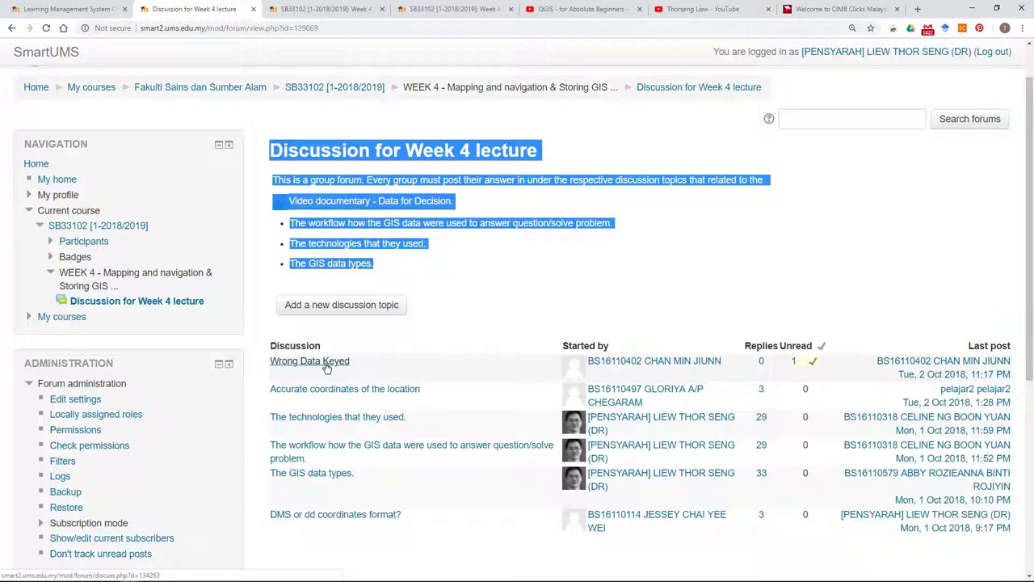
{"action": "left_click", "coordinate": [250, 574]}
{"action": "key", "text": "ctrl+v"}
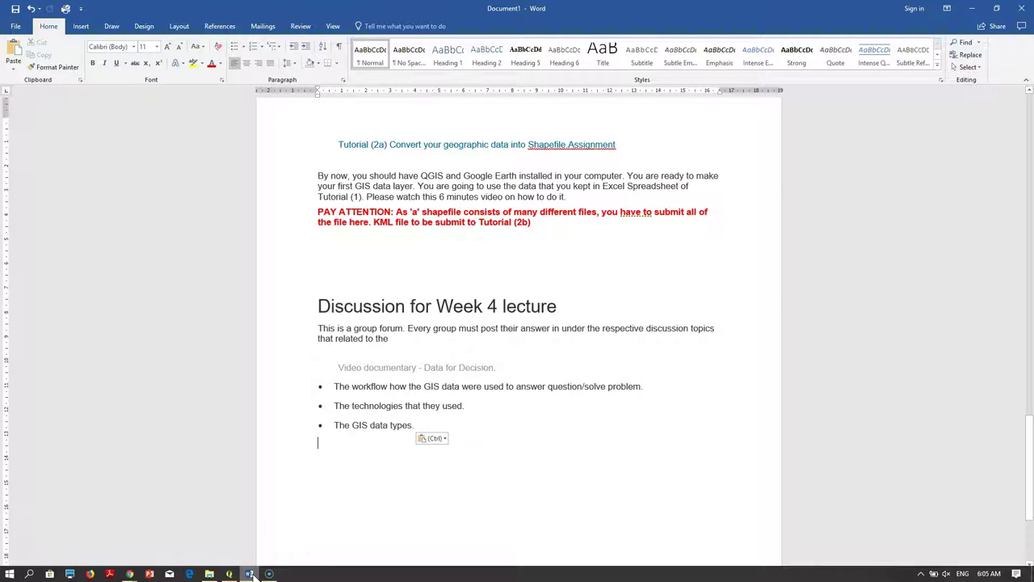
{"action": "left_click", "coordinate": [251, 574]}
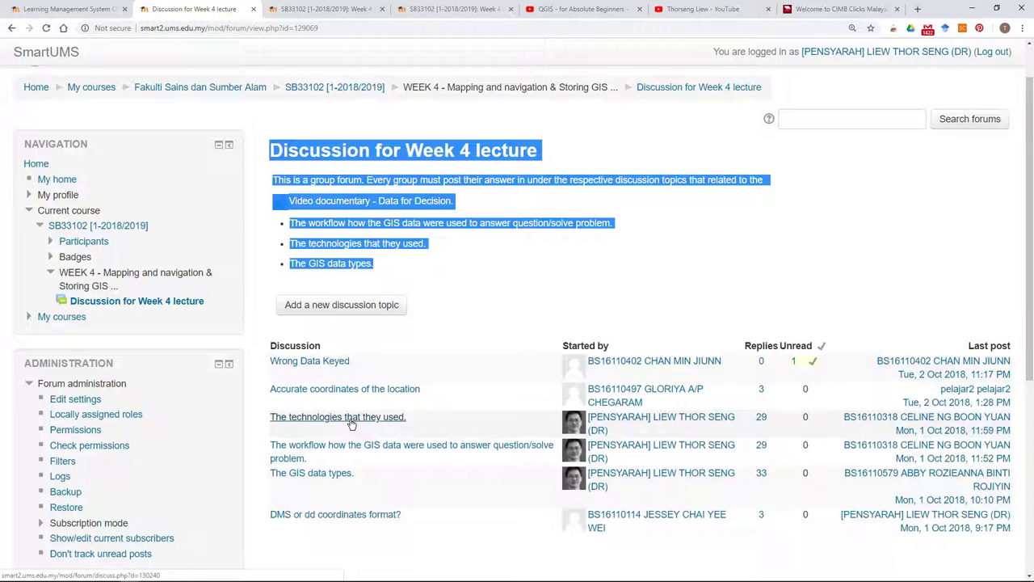
Step: Copy the entire "The technologies that they used." discussion thread into the Word document below the forum's bullet list
{"action": "left_click", "coordinate": [351, 418]}
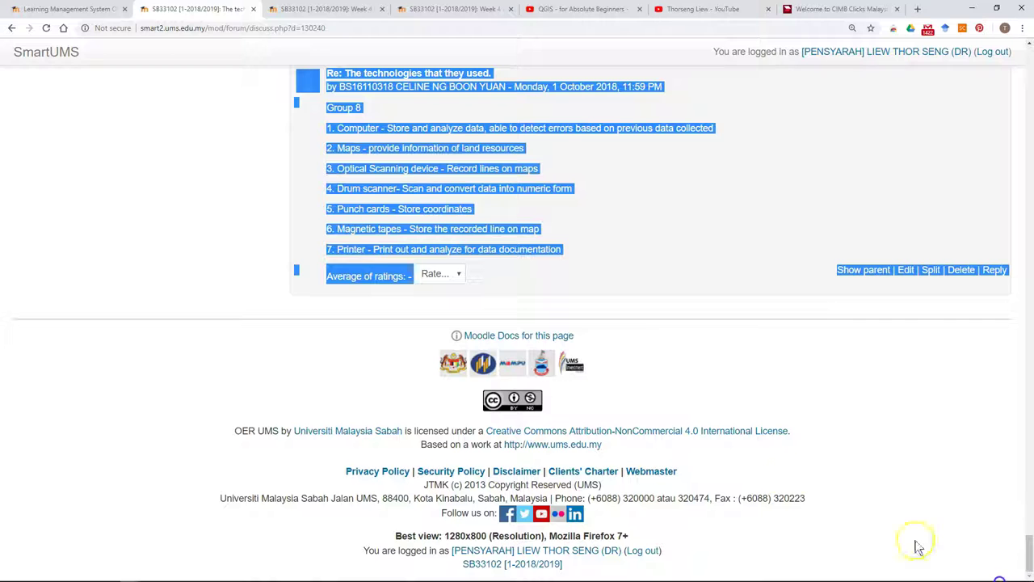
{"action": "right_click", "coordinate": [486, 169]}
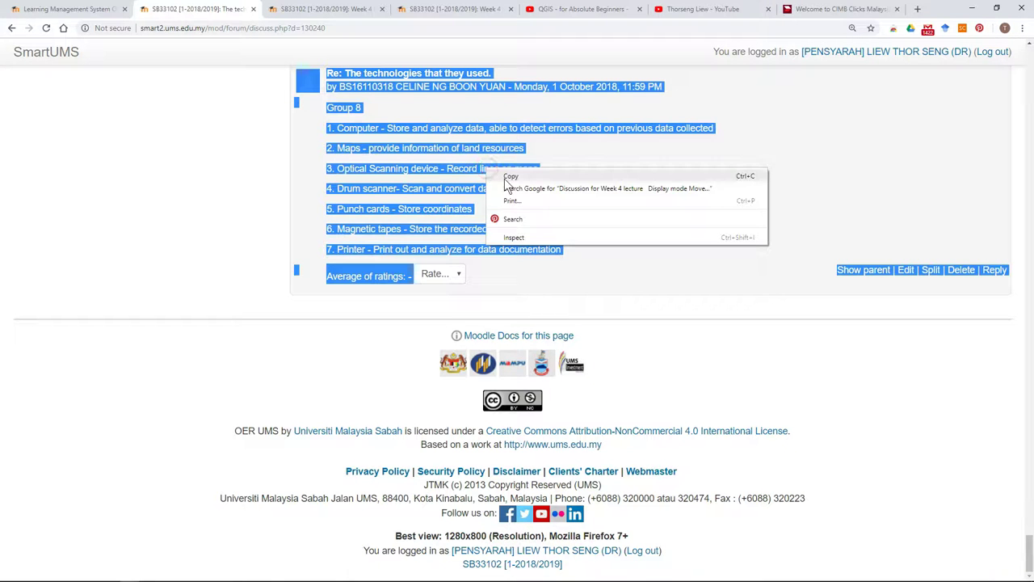
{"action": "left_click", "coordinate": [509, 178]}
{"action": "left_click", "coordinate": [250, 574]}
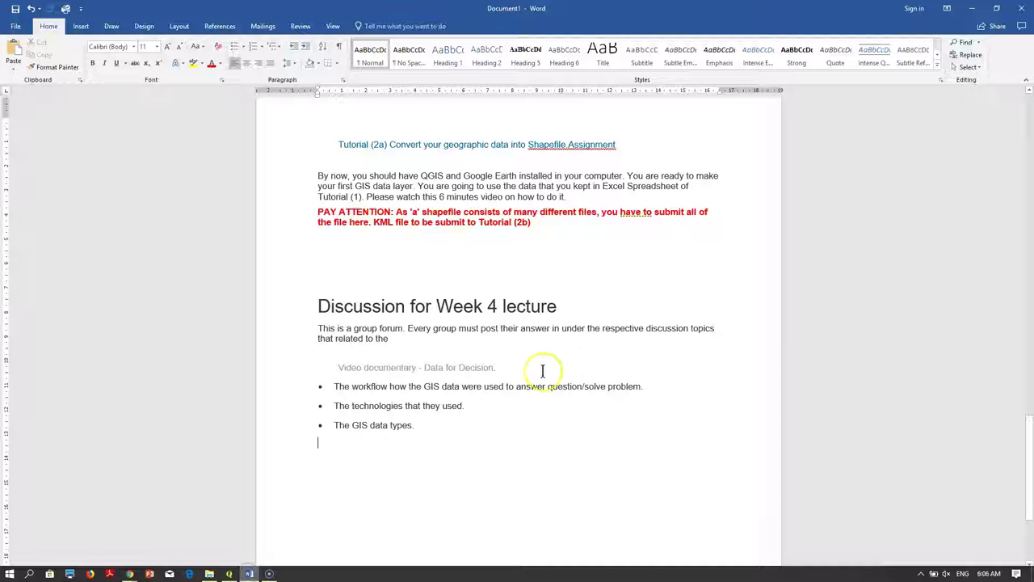
{"action": "key", "text": "Return"}
{"action": "key", "text": "Return"}
{"action": "key", "text": "Return"}
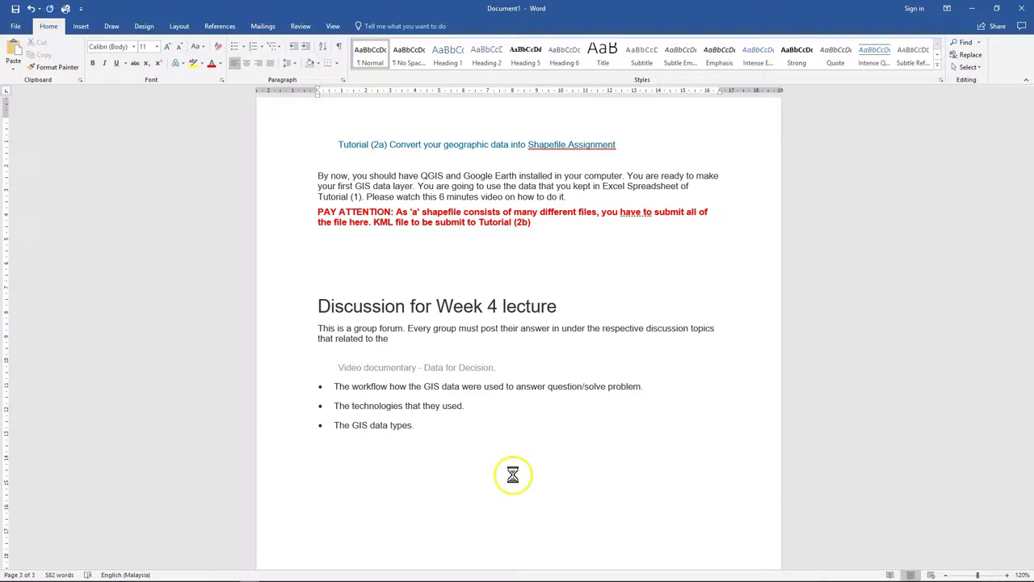